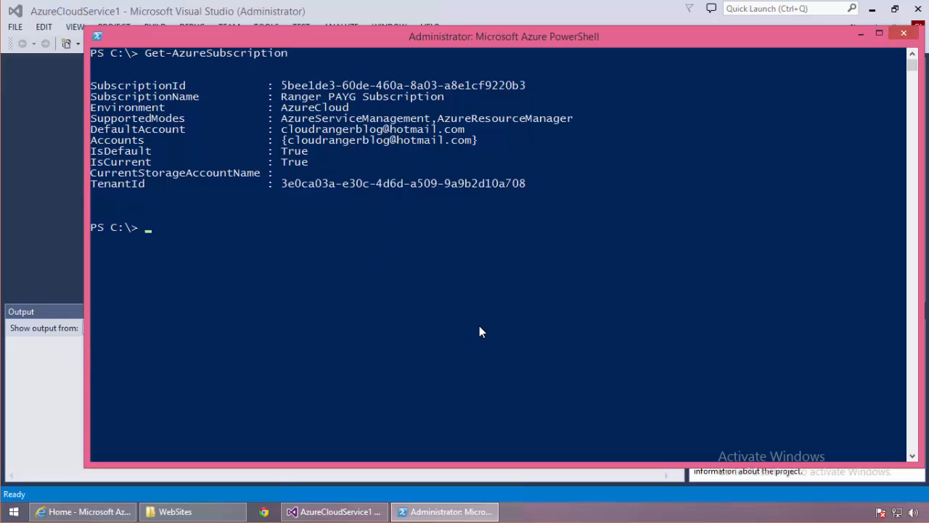
Run Get-AzureSubscription with the -Current parameter to show the current subscription.
key(Up)
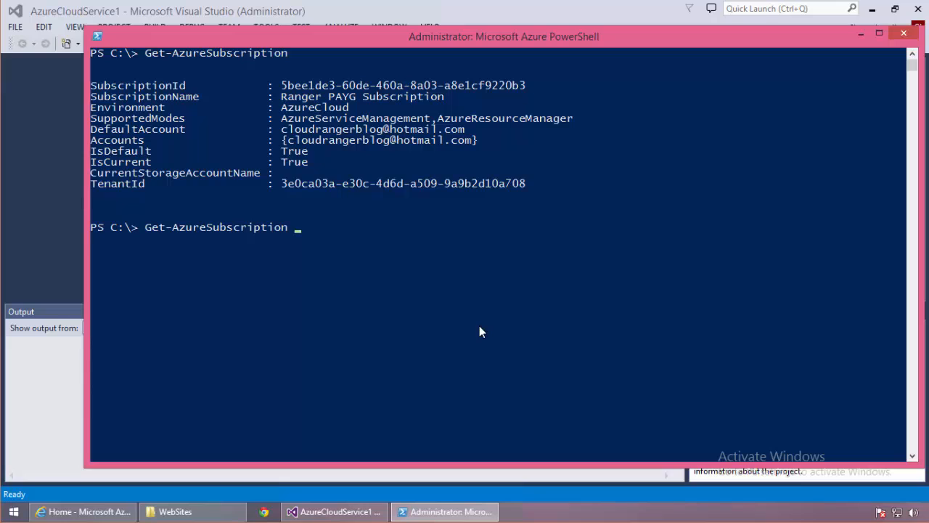
text(-Current)
key(Return)
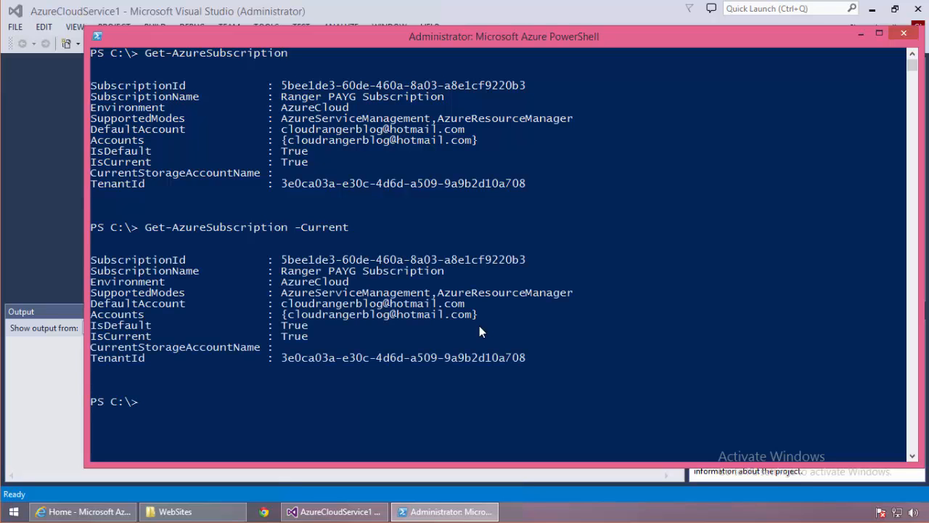
Run Get-AzureSubscription -Current -ExtendedDetails to list the subscription's usage and limits.
key(Up)
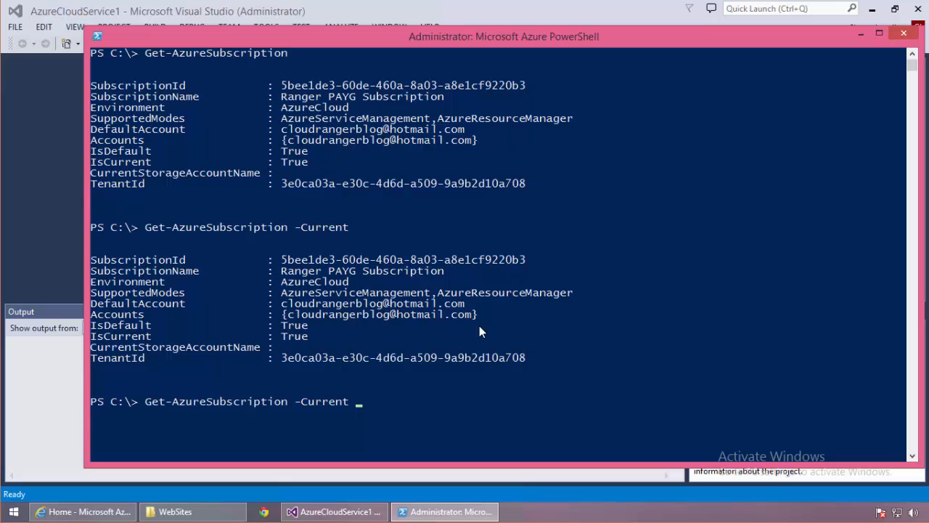
text(-exten)
key(Tab)
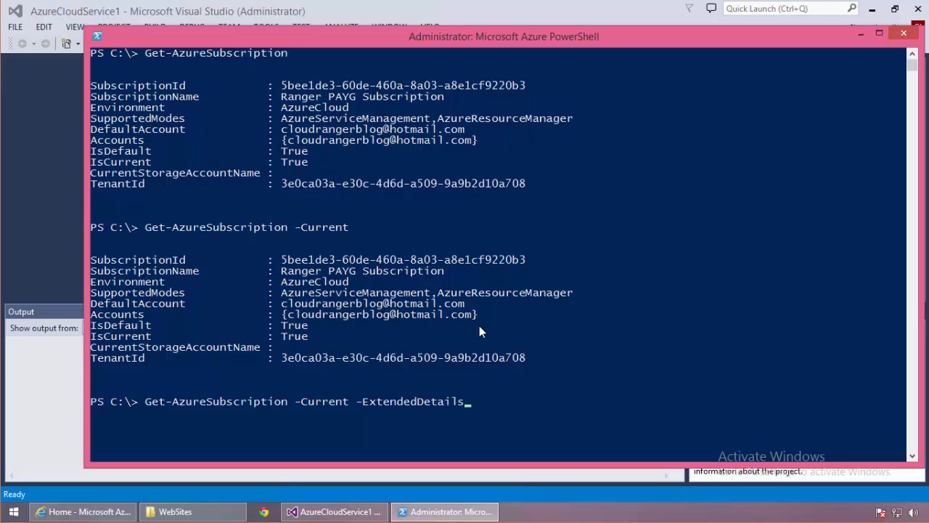
key(Return)
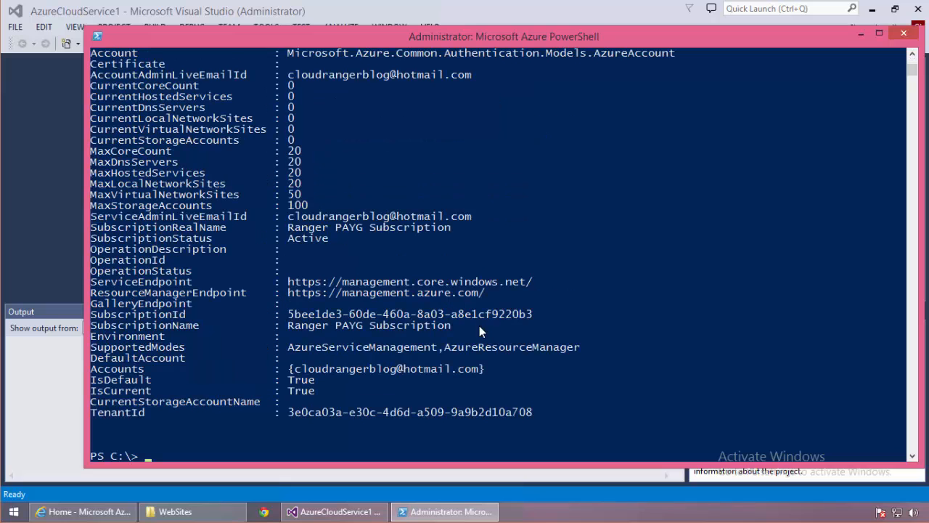
Examine the CurrentCoreCount and MaxCoreCount entries in the extended subscription details.
scroll(521, 269, up, 2)
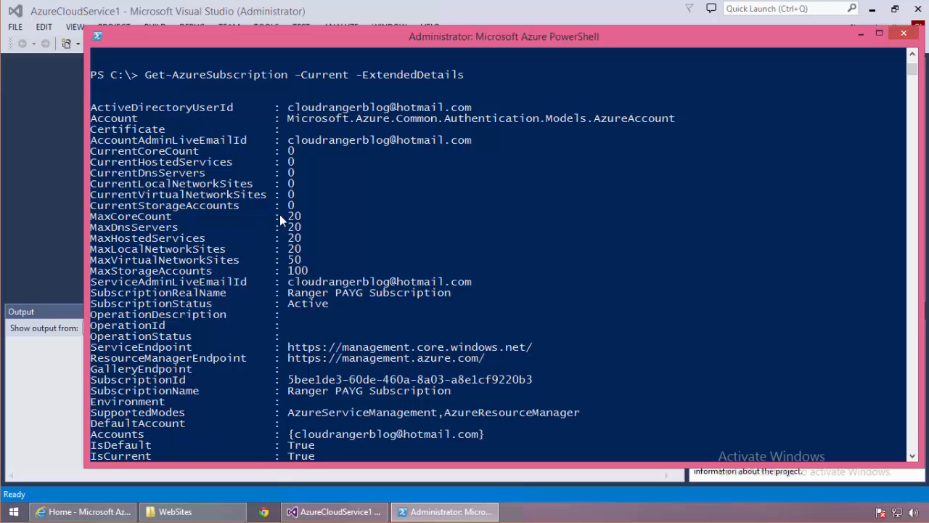
click(361, 511)
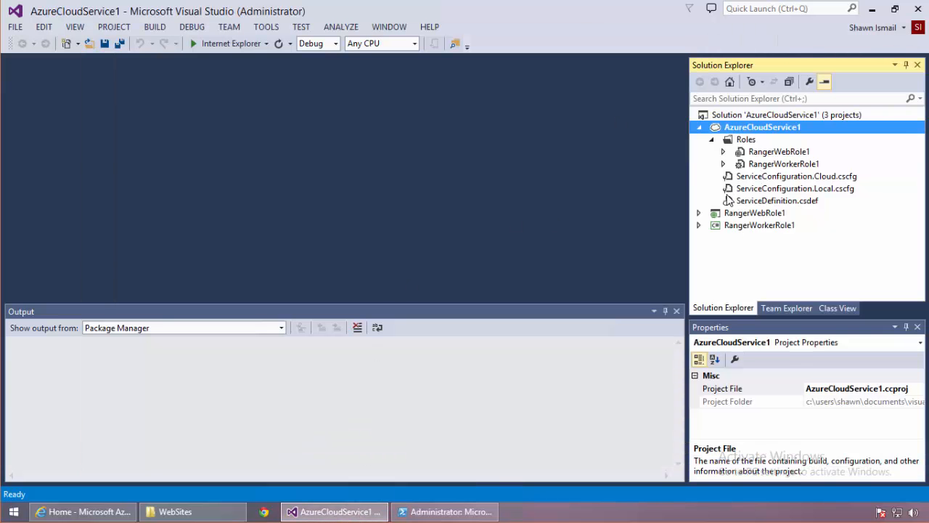
click(871, 9)
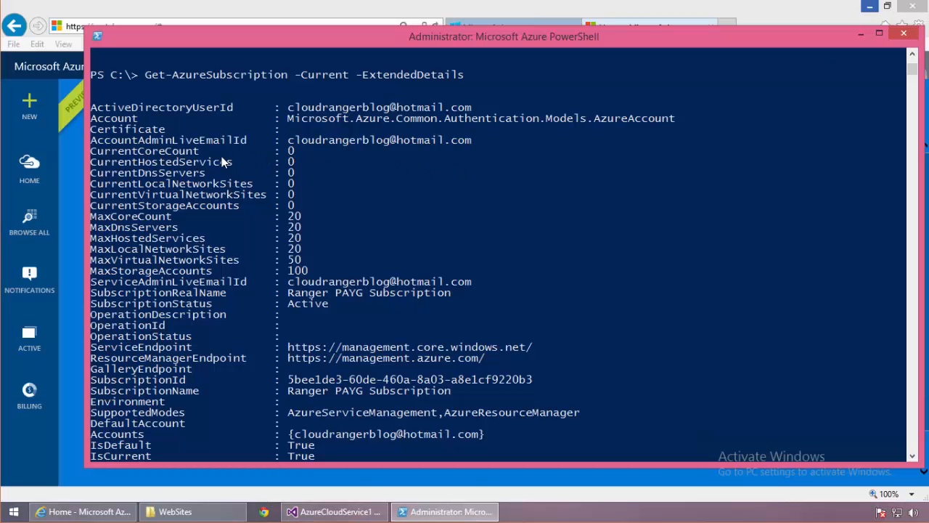
drag(90, 151, 308, 151)
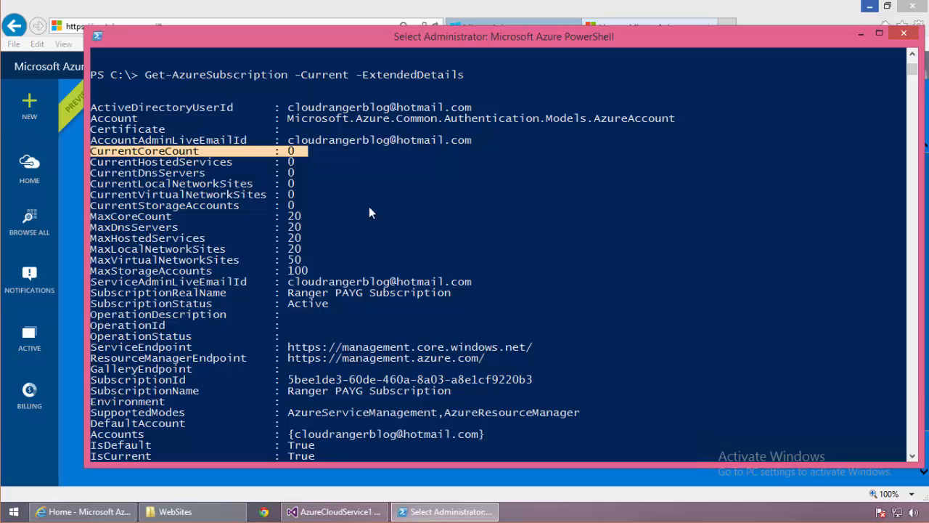
drag(90, 216, 305, 217)
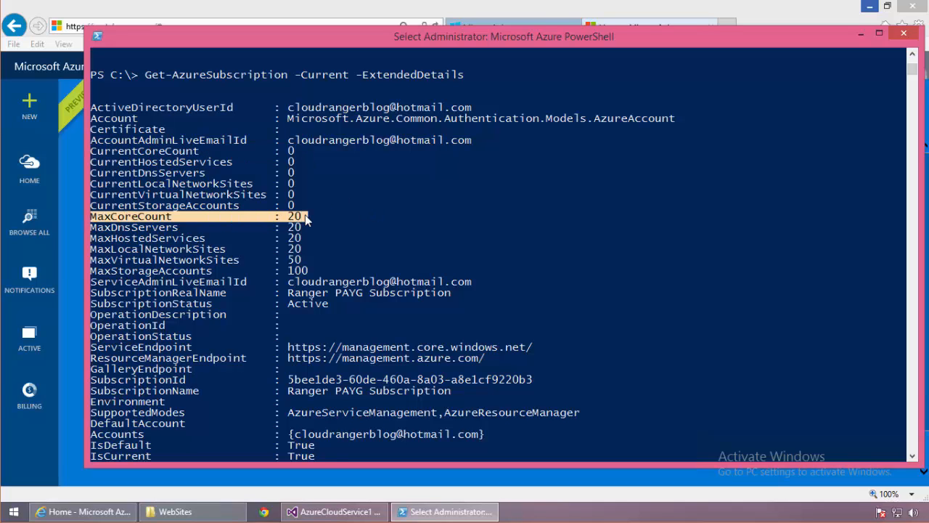
Add a new HTML page named default.htm to the RangerWebRole1 project.
click(343, 512)
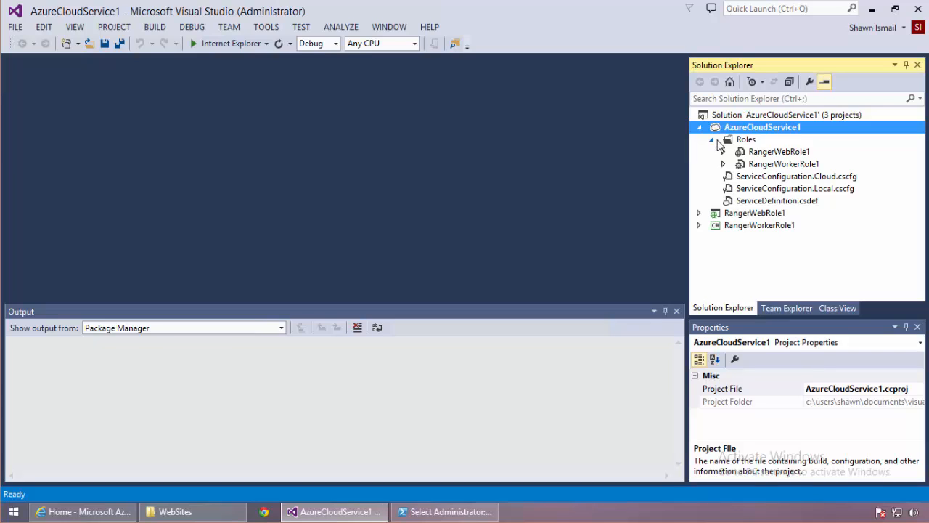
click(750, 215)
right_click(750, 217)
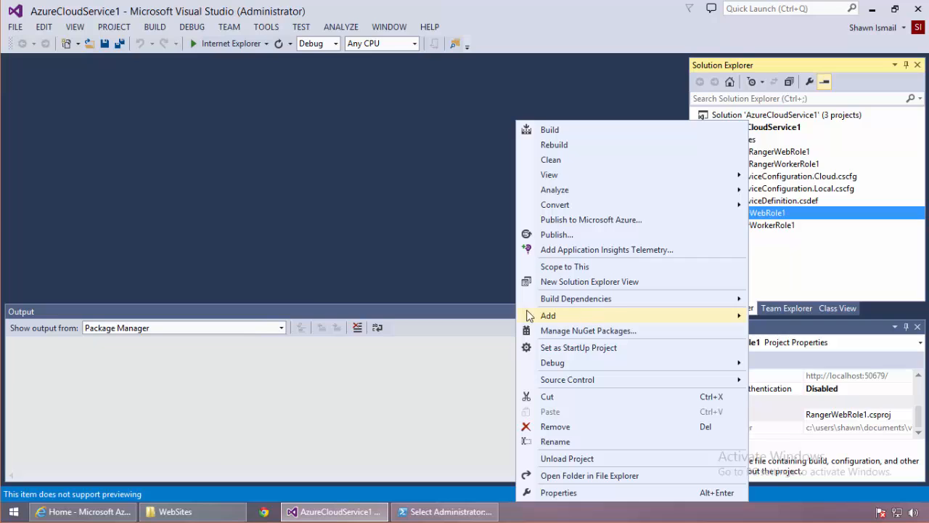
mouse_move(587, 312)
click(348, 48)
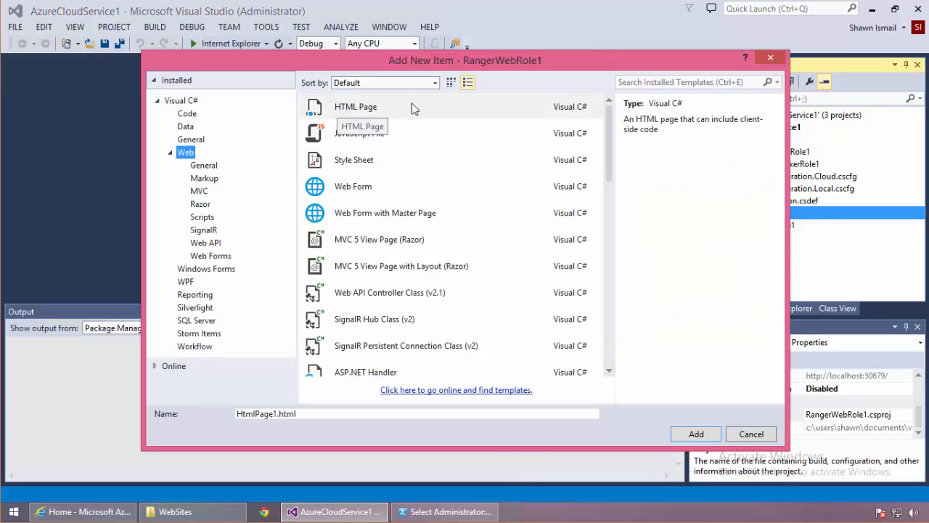
click(469, 114)
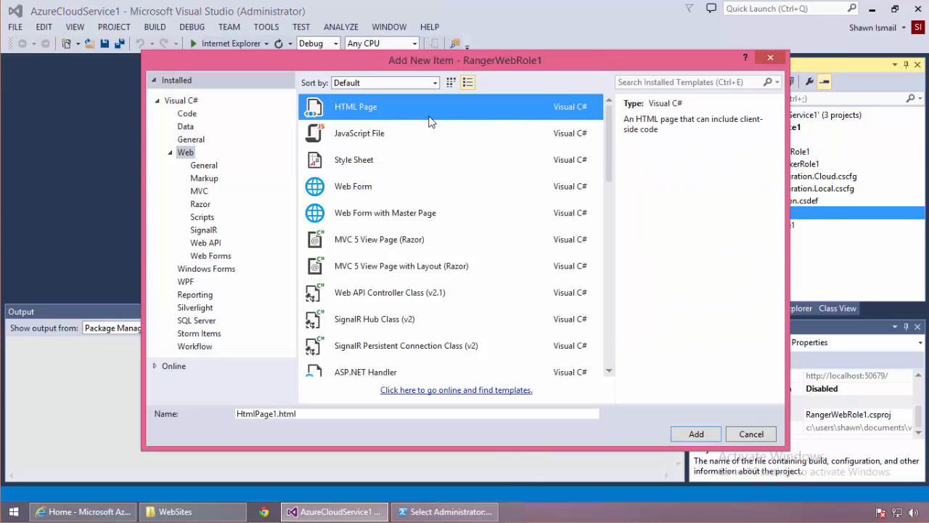
click(274, 414)
key(ctrl+a)
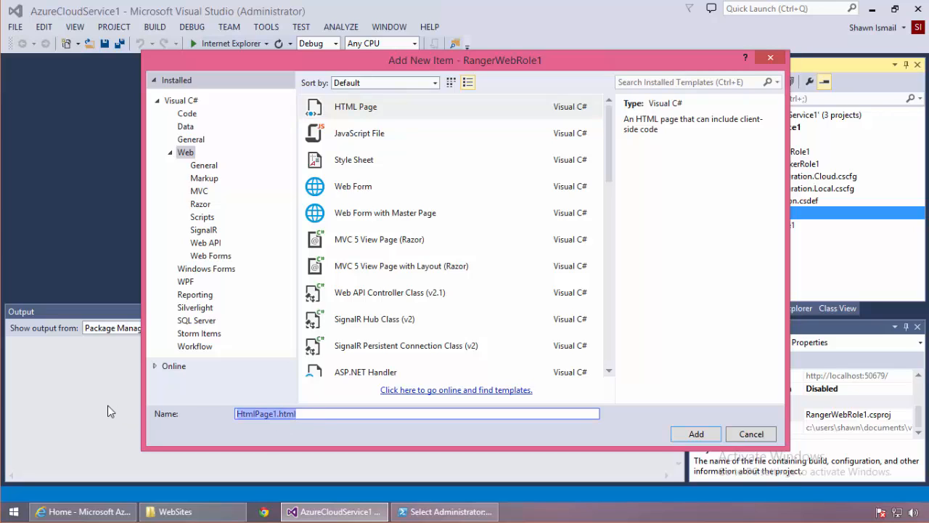
text(default.htm)
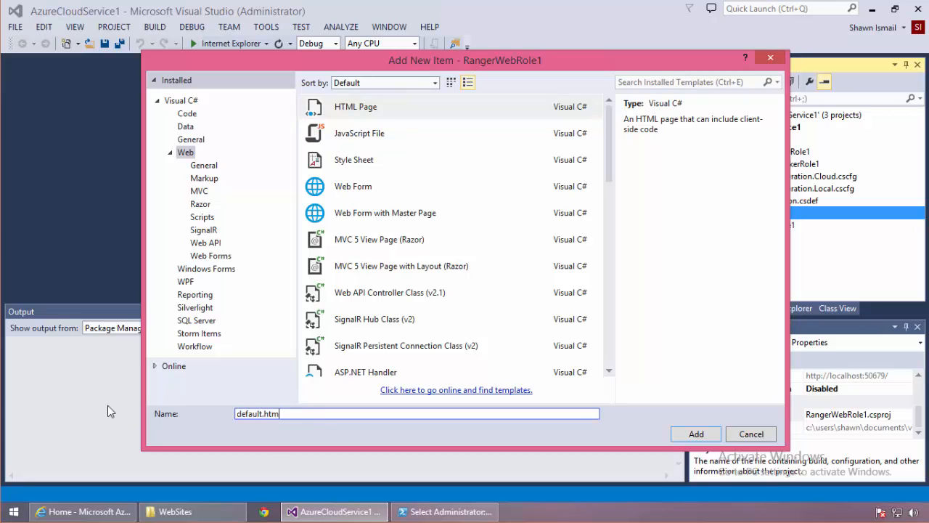
click(679, 434)
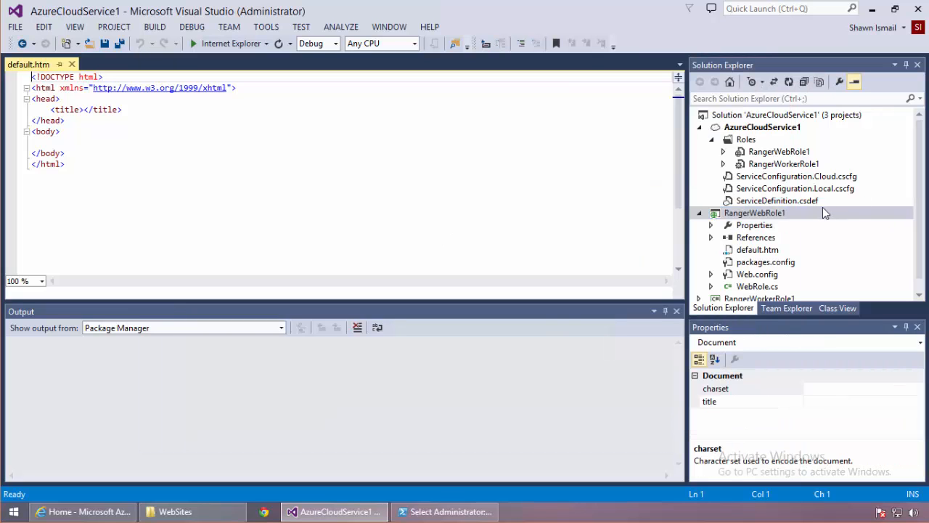
Open the properties of the RangerWebRole1 role under the cloud service's Roles.
click(701, 215)
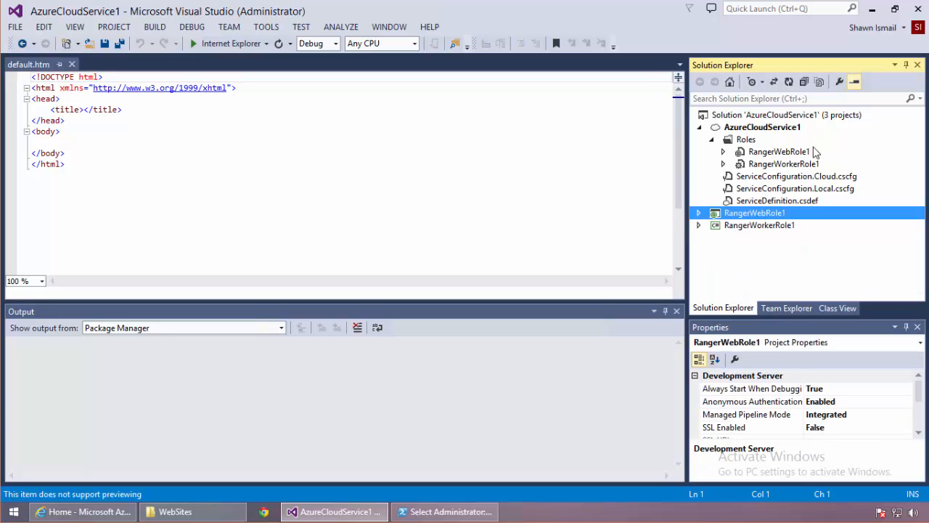
click(797, 154)
right_click(796, 153)
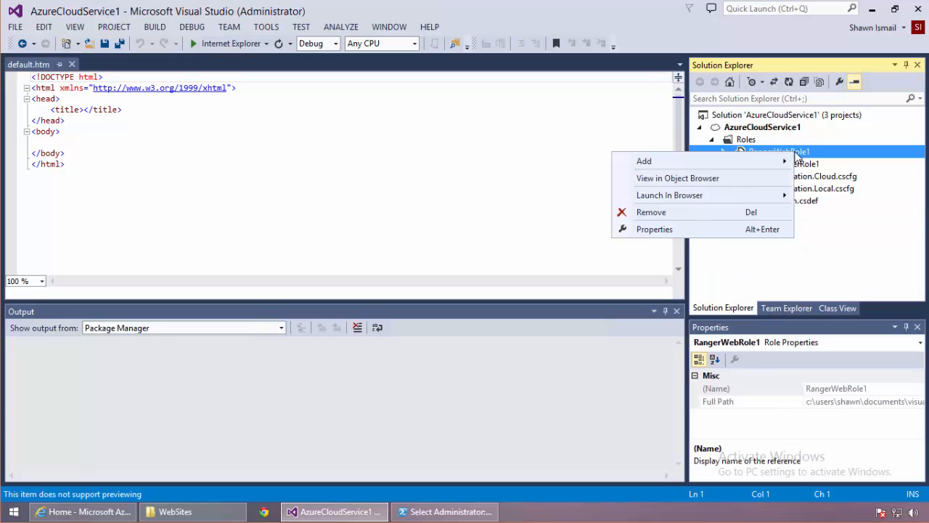
click(654, 229)
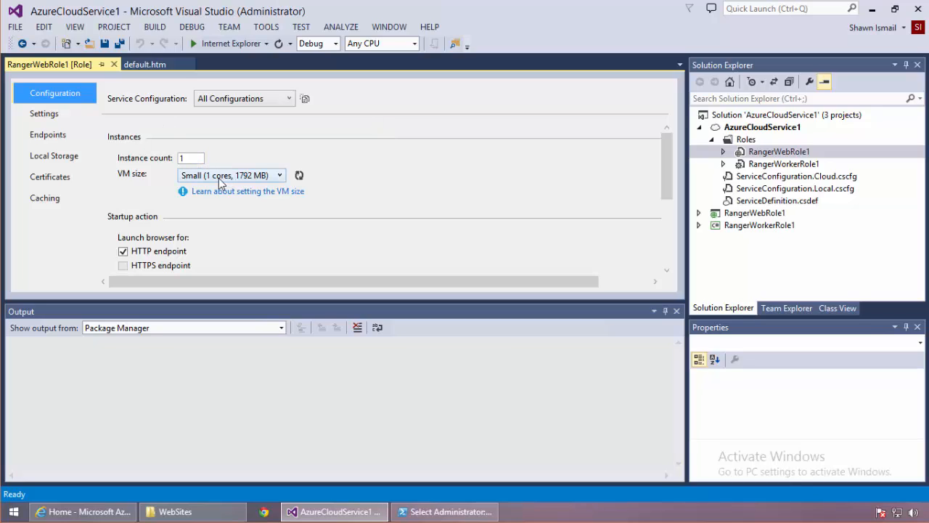
Open the RangerWorkerRole1 role's properties and browse the available VM sizes without changing it.
click(780, 164)
right_click(780, 164)
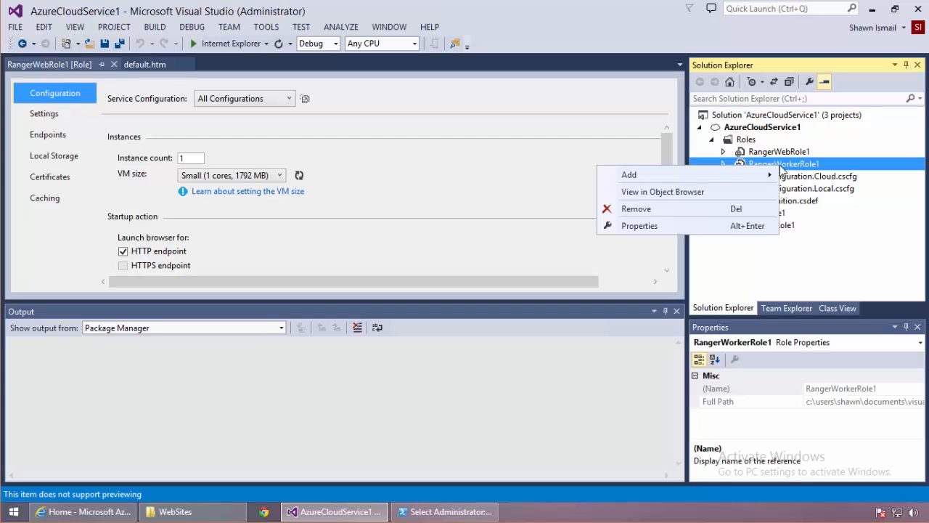
click(719, 228)
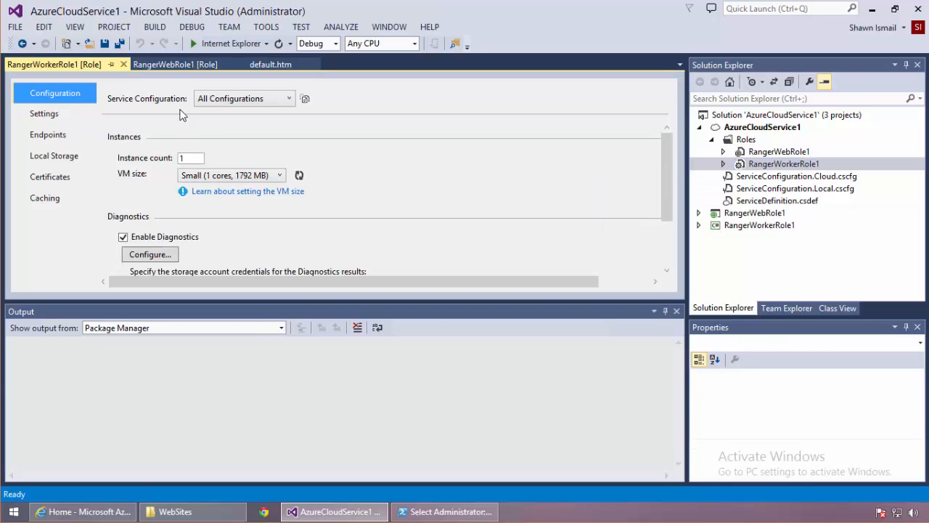
click(209, 178)
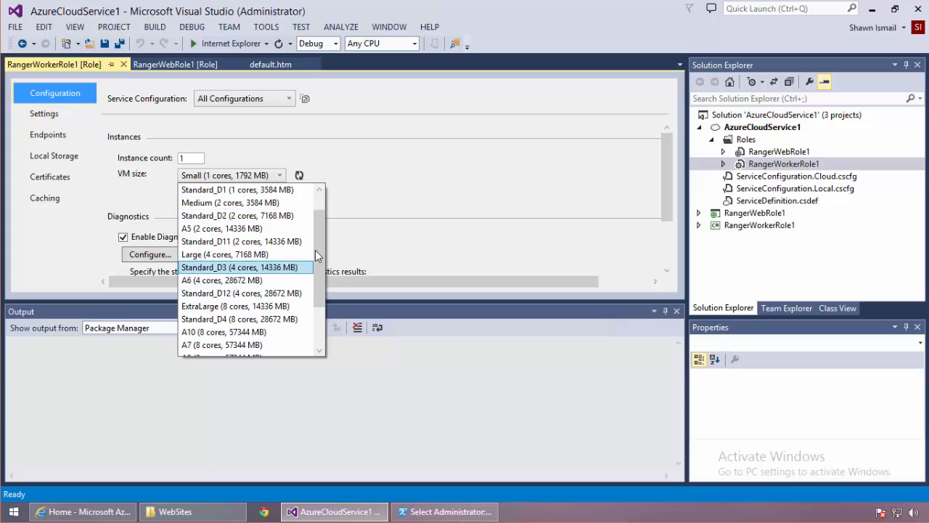
drag(317, 251, 320, 189)
click(376, 149)
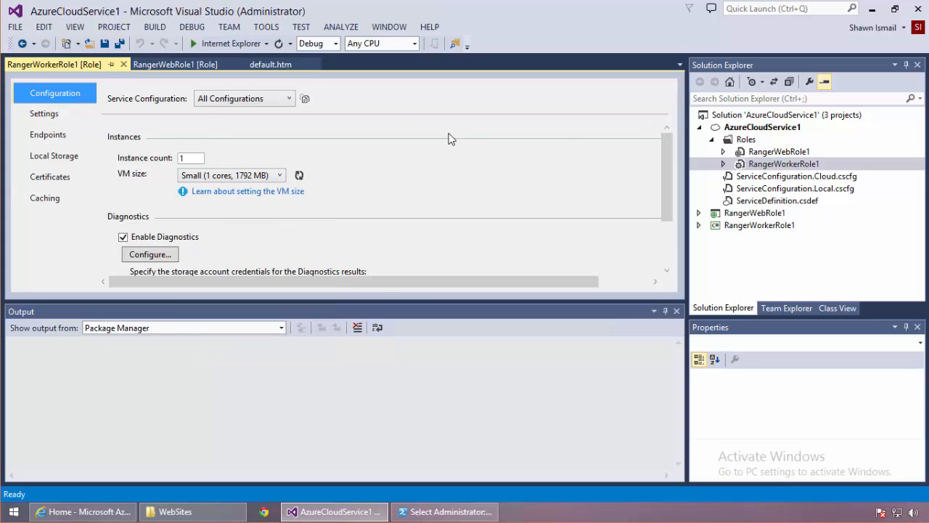
Start publishing AzureCloudService1 and begin creating a new cloud service from the publish settings.
click(775, 129)
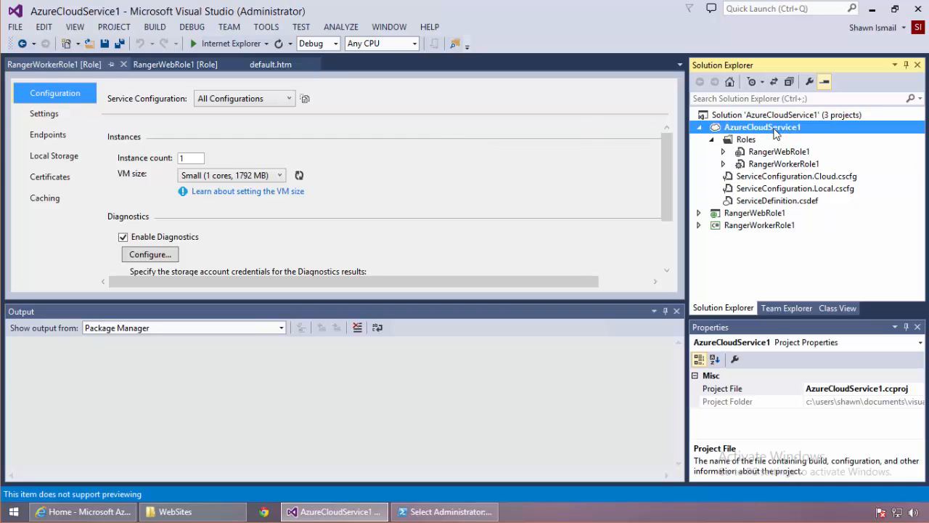
right_click(774, 129)
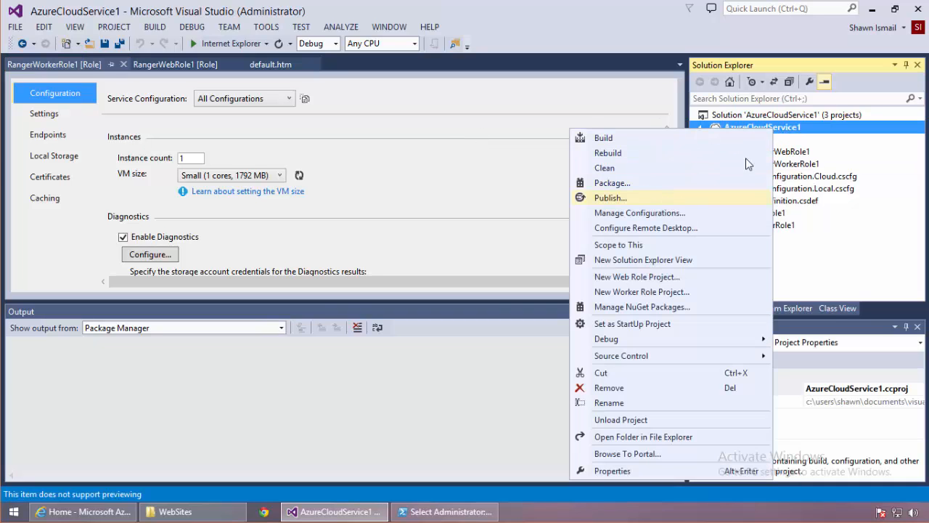
click(694, 200)
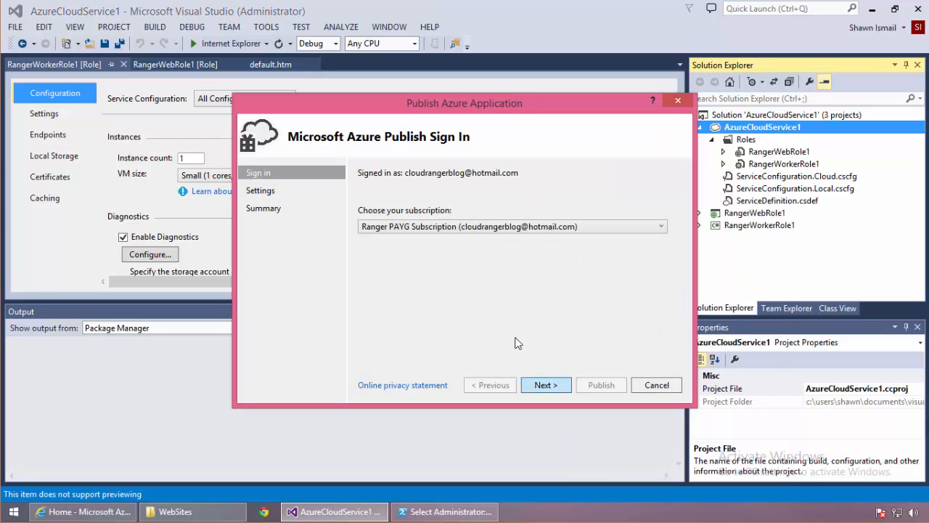
click(398, 247)
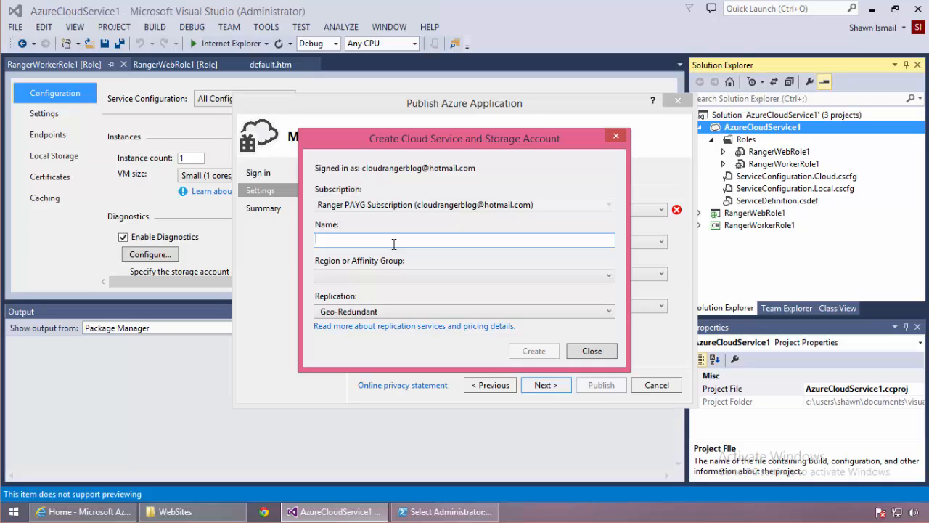
Create cloud service and storage account rangerwebsite1 in East US 2 with Locally Redundant replication.
text(rangerwebsite1)
click(410, 273)
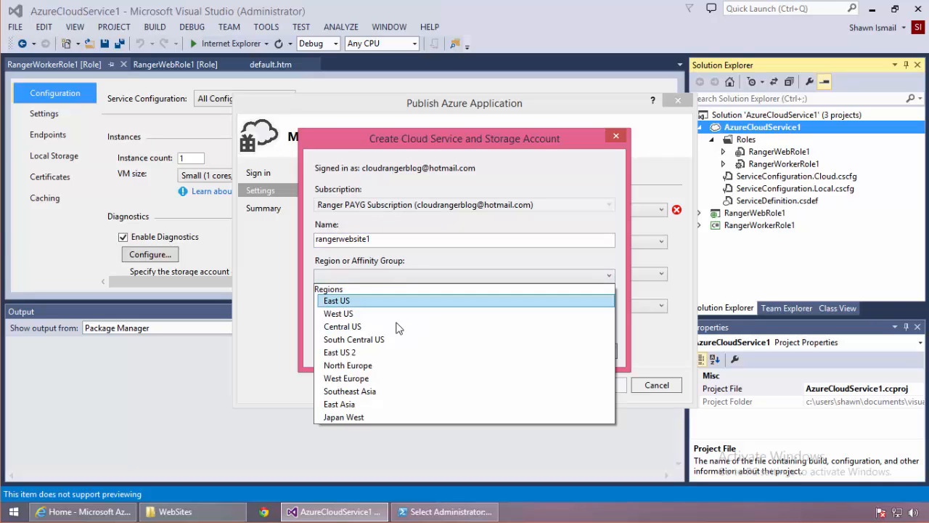
click(387, 353)
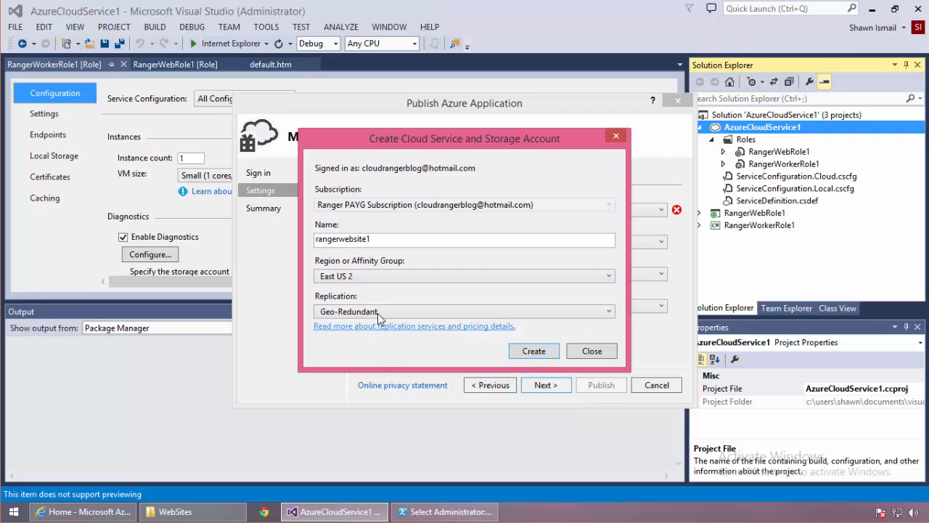
click(378, 311)
click(379, 326)
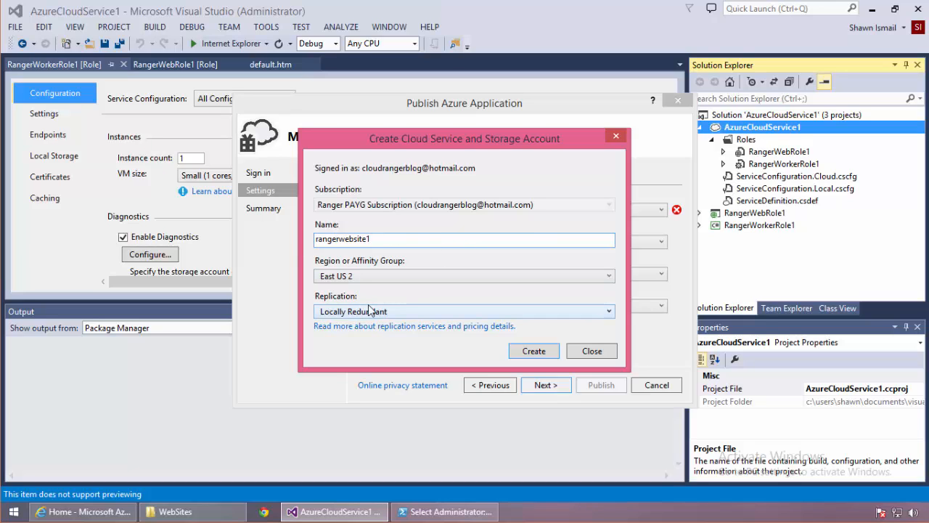
click(524, 354)
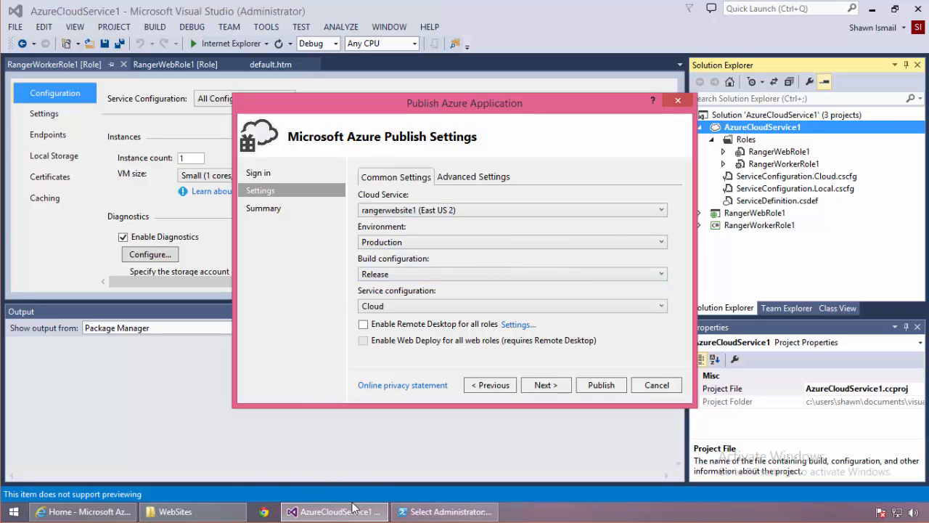
Check the Azure portal's All resources list, then return to the publish wizard.
click(83, 511)
click(290, 241)
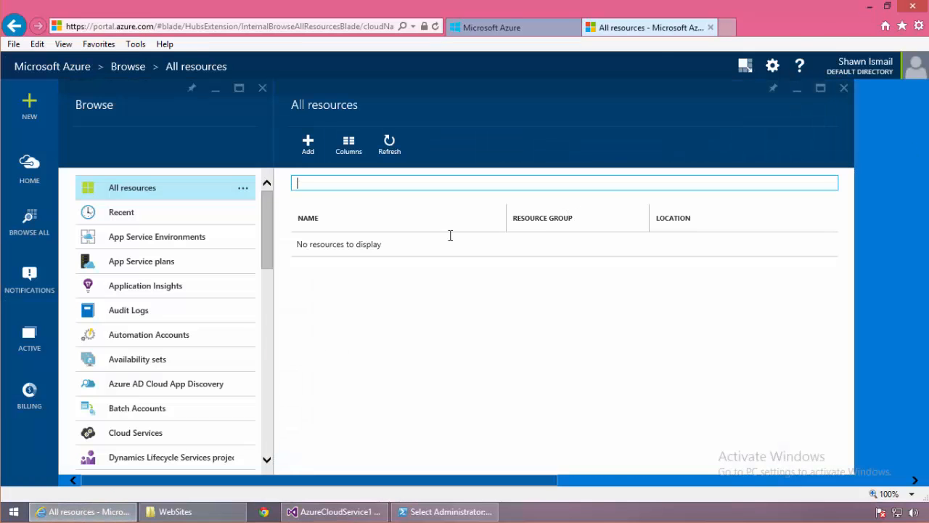
click(364, 510)
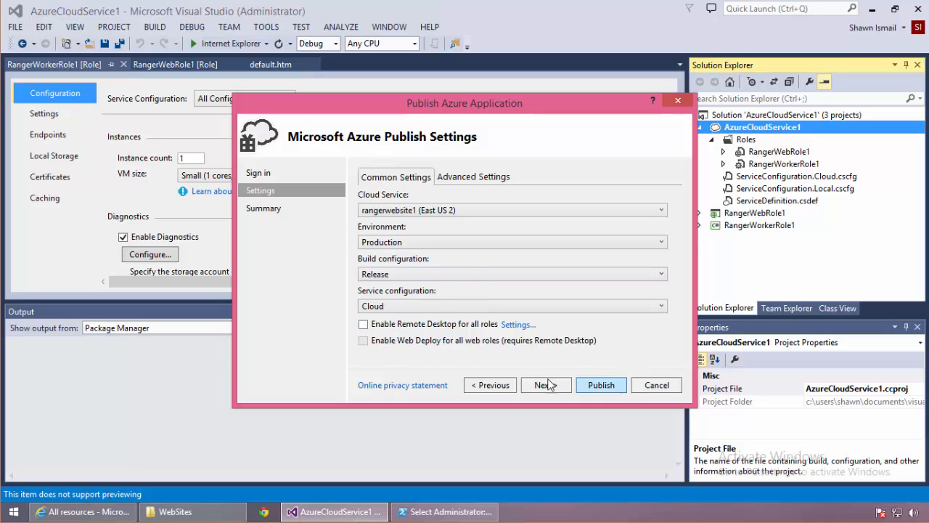
Keep the Release build configuration and advance to the publish summary.
click(433, 280)
click(432, 280)
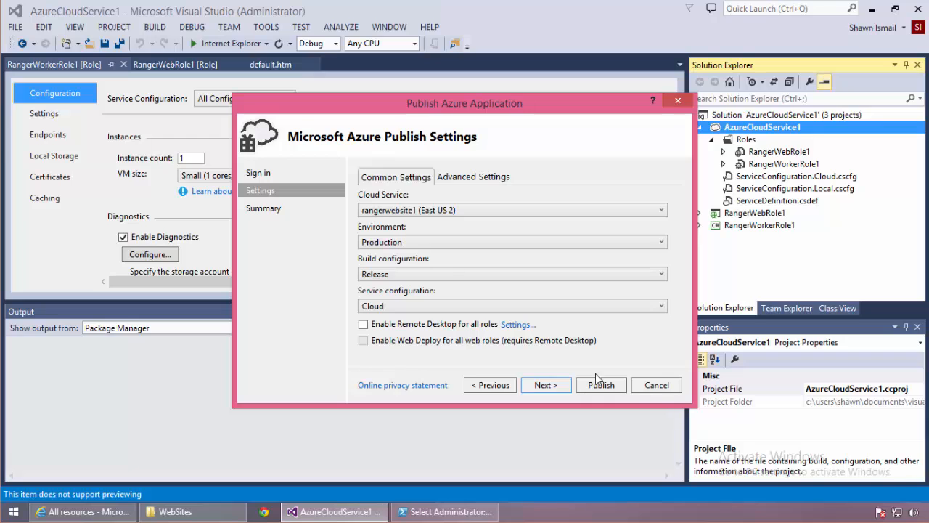
click(547, 384)
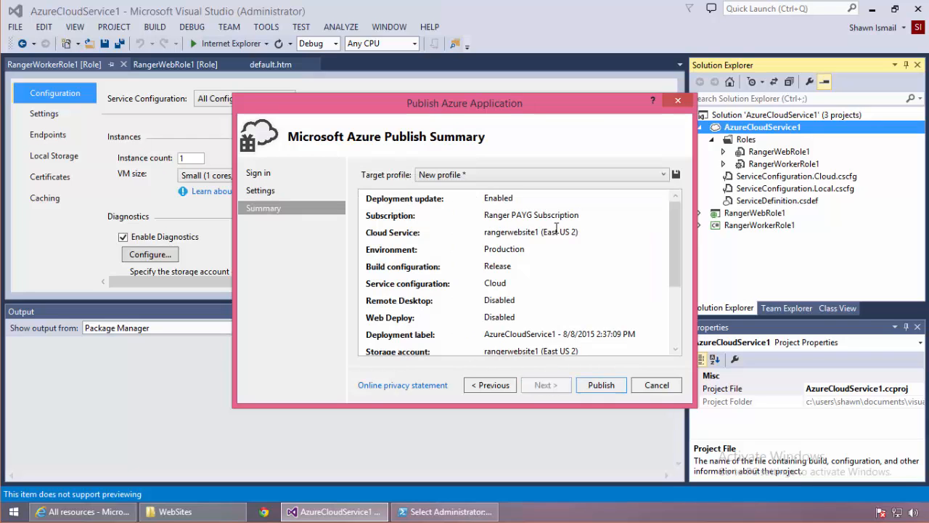
Publish AzureCloudService1 to the new cloud service from the publish summary.
click(599, 385)
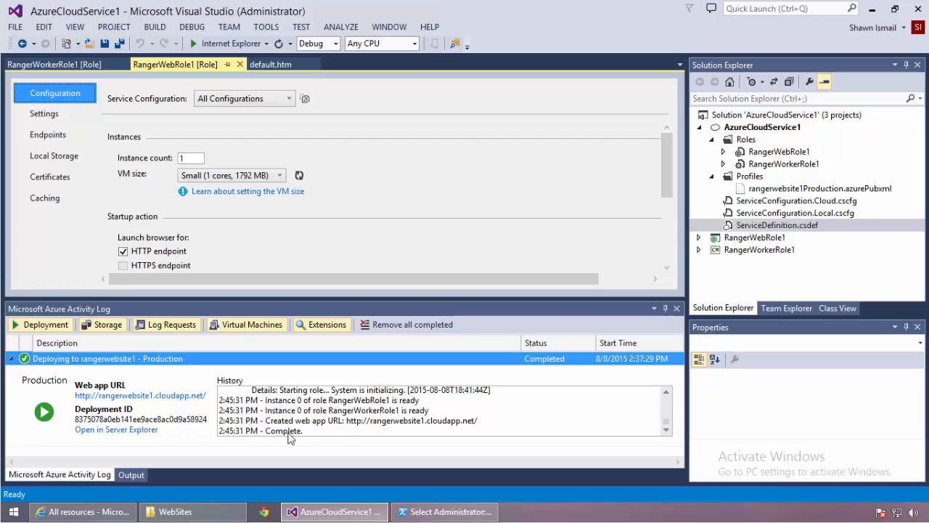
Switch to Azure PowerShell and run Get-AzureSubscription -Current -ExtendedDetails | select Currentcorecount, maxcorecount to check core usage.
click(474, 512)
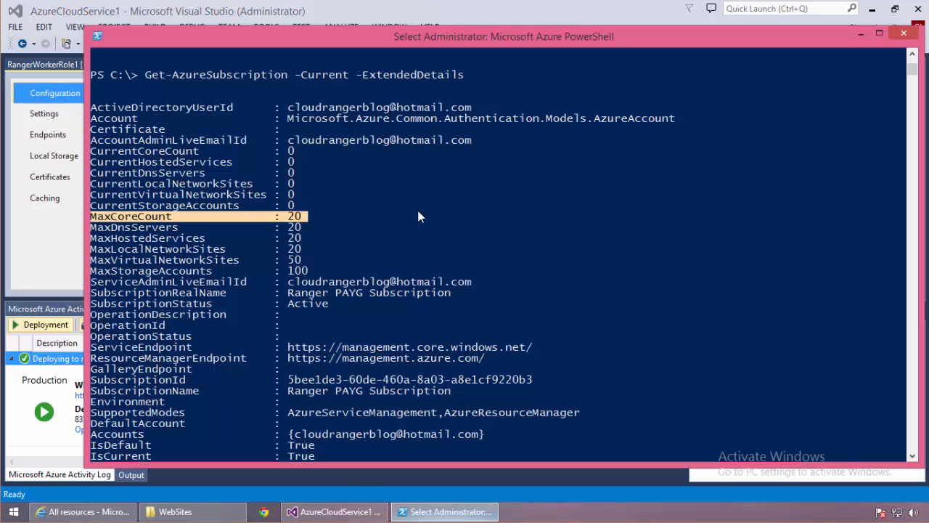
click(371, 209)
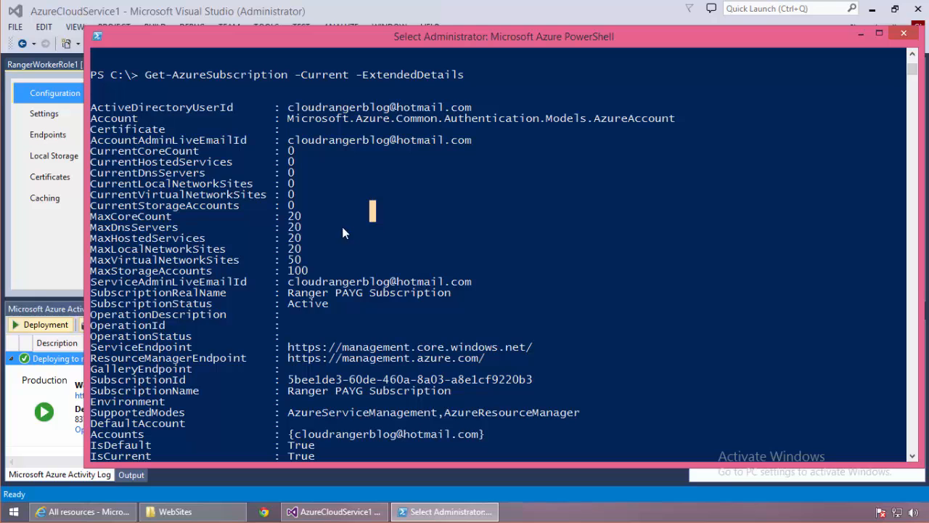
click(419, 207)
key(Up)
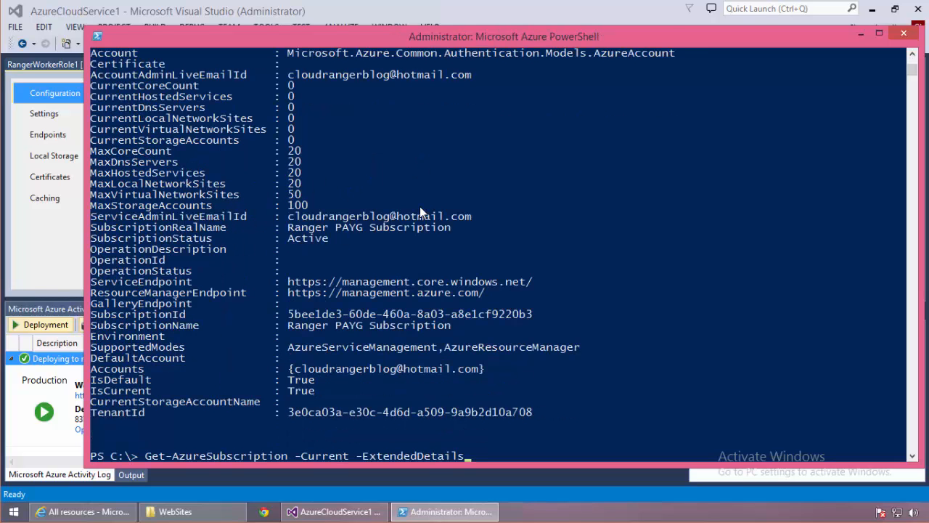
text(| select CurrentStorageAccountName)
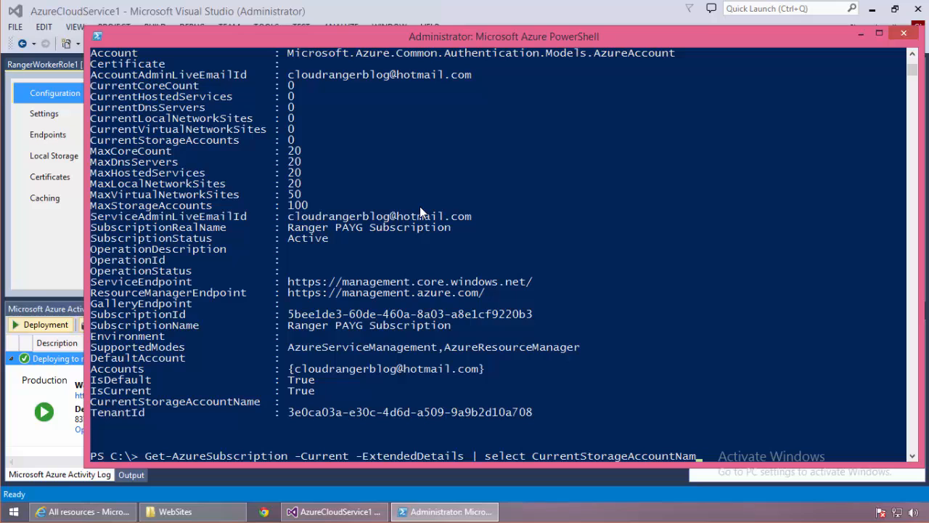
key(BackSpace)
key(BackSpace)
key(BackSpace)
key(BackSpace)
key(BackSpace)
key(BackSpace)
key(BackSpace)
key(BackSpace)
key(BackSpace)
key(BackSpace)
key(BackSpace)
key(BackSpace)
key(BackSpace)
key(BackSpace)
key(BackSpace)
key(BackSpace)
key(BackSpace)
text(core)
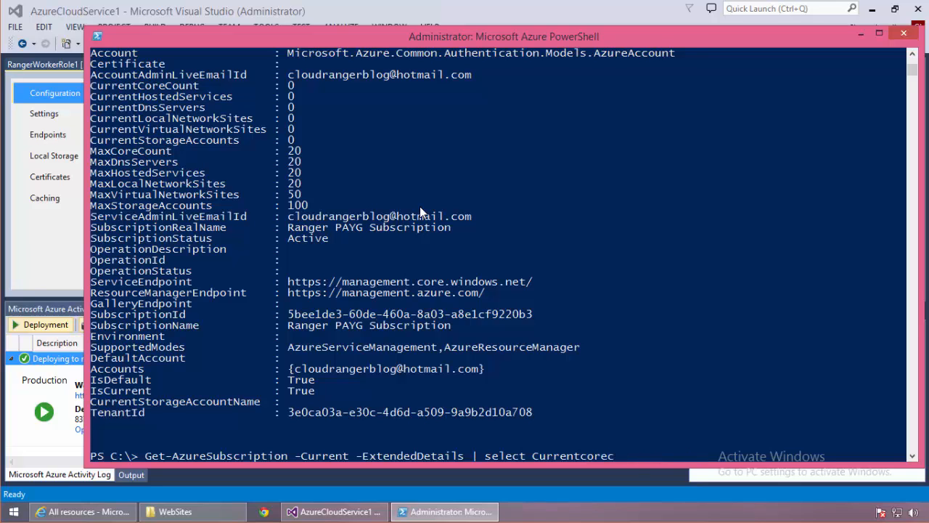
key(BackSpace)
key(BackSpace)
key(BackSpace)
text(orecount, maxcorecount)
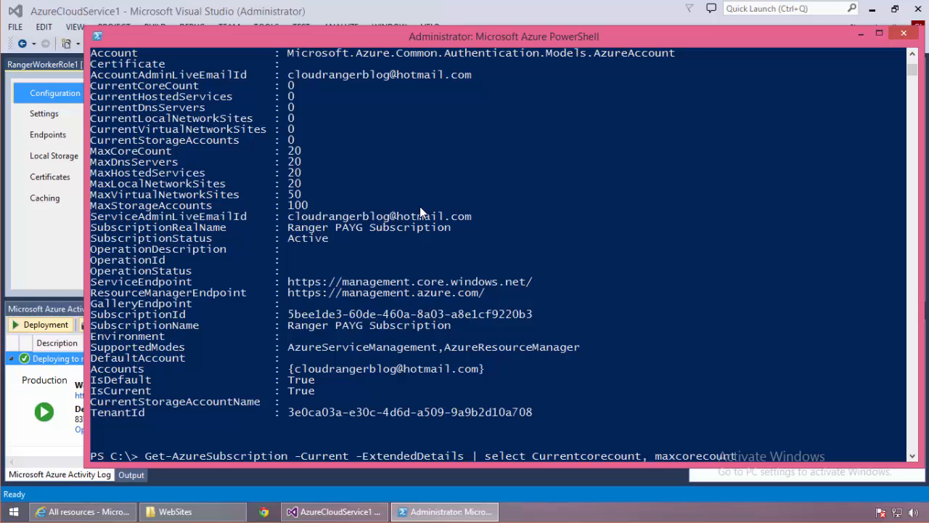
key(Return)
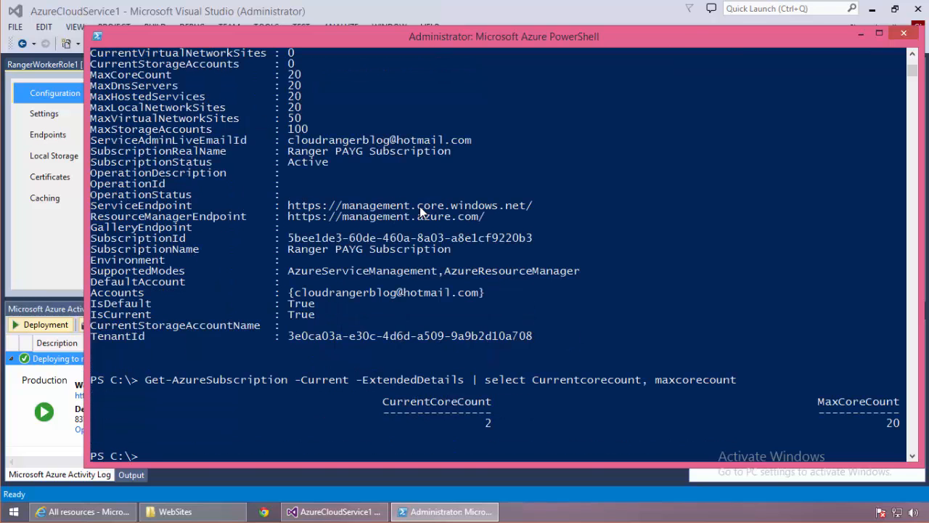